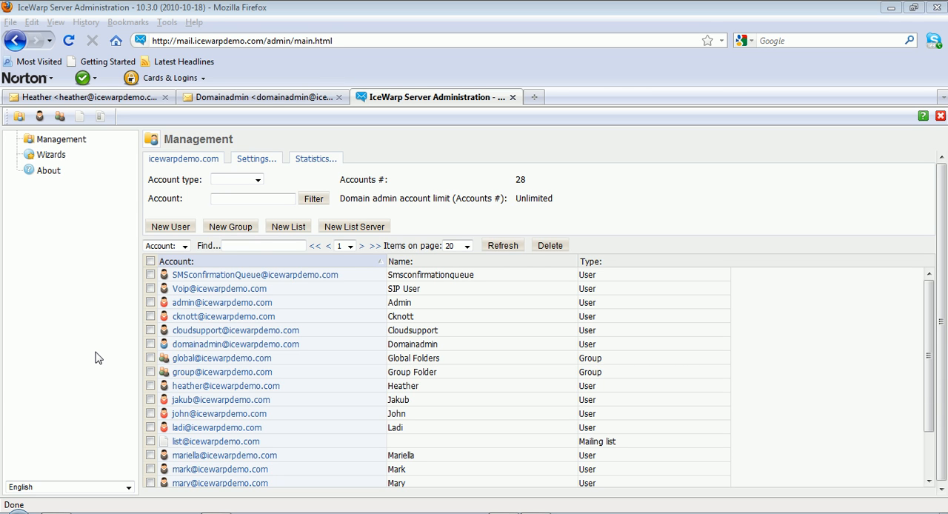
Start a new group in the icewarpdemo.com domain with the alias domaingroup, leaving its description empty
click(239, 232)
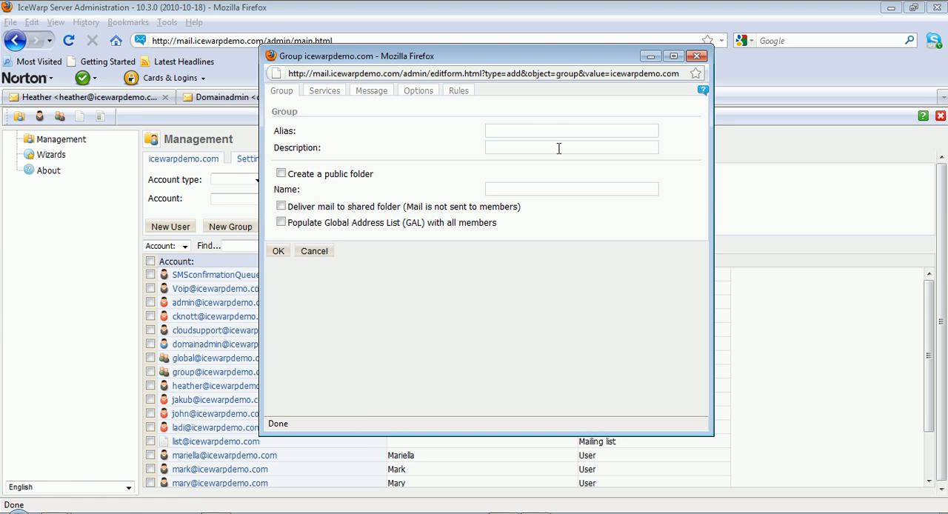
click(559, 136)
text(domaingroup)
click(539, 144)
Give the group a public folder named Domain Group Folder, populate the Global Address List with all members, and save it
click(281, 173)
click(497, 191)
text(Domain Group )
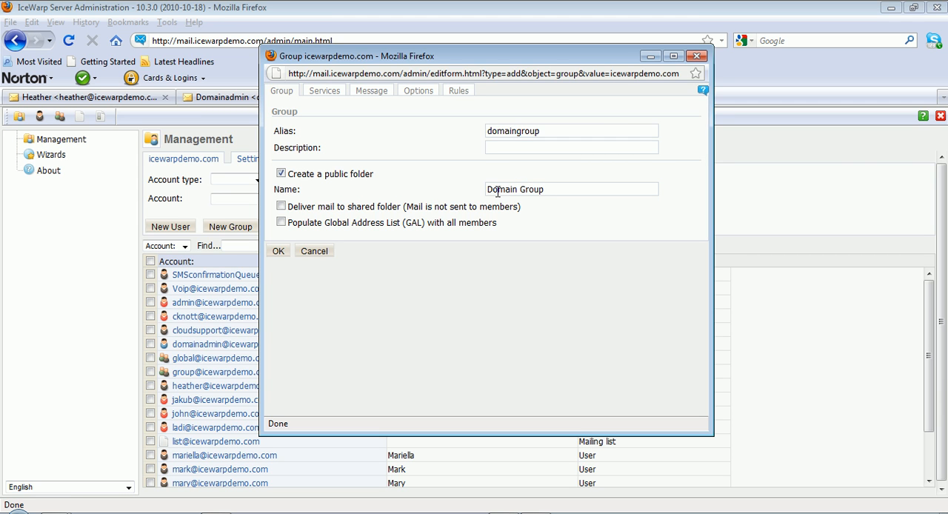
text(Folder)
click(281, 223)
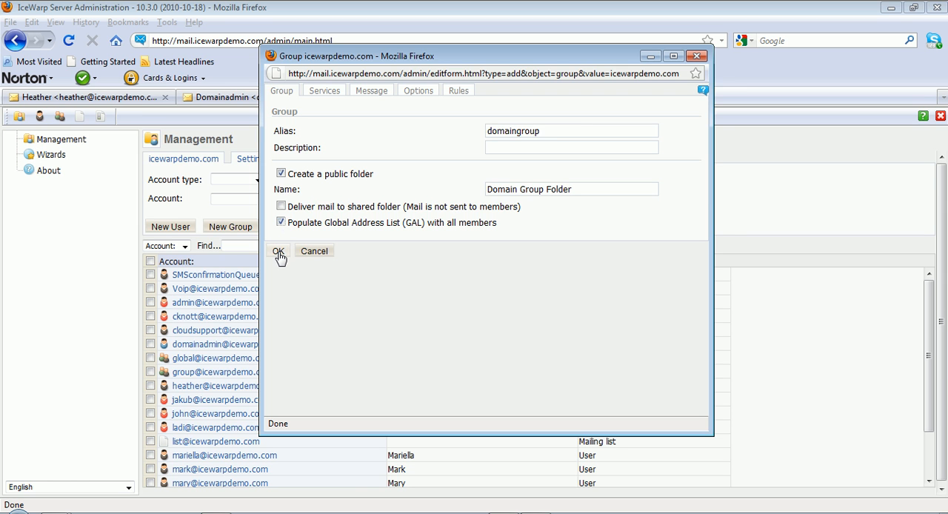
click(278, 253)
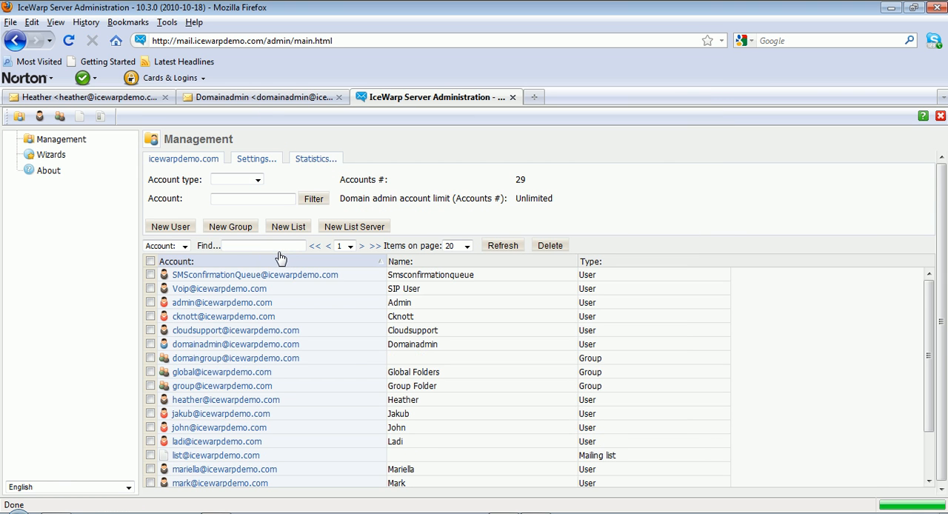
Add the entire icewarpdemo.com domain as a member of the domaingroup group
click(265, 359)
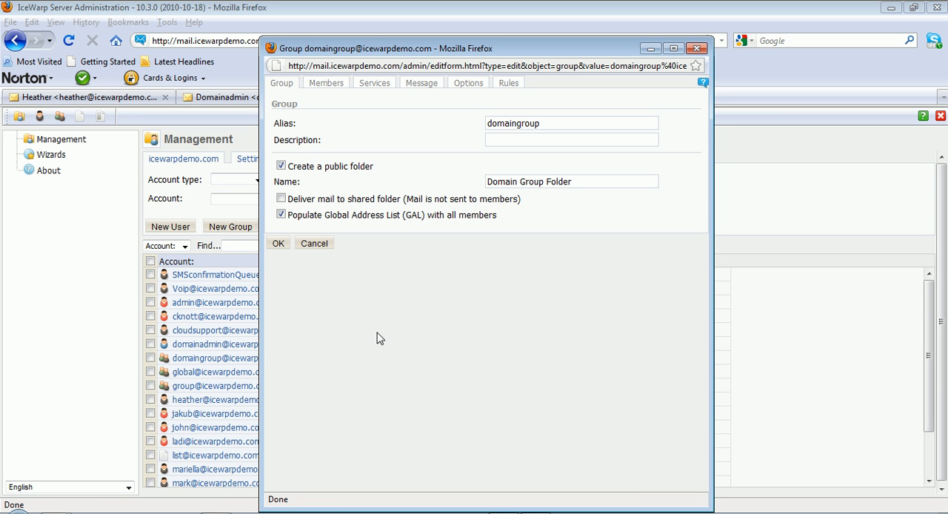
click(326, 84)
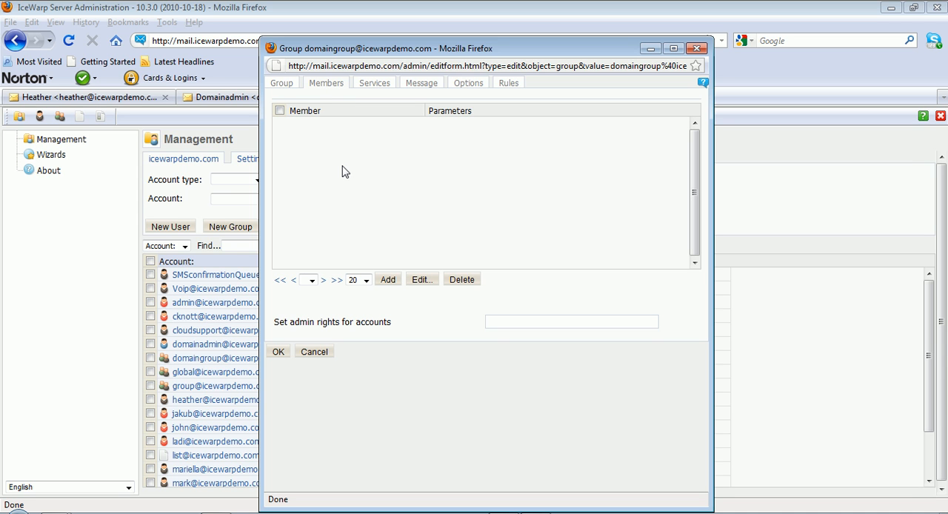
click(387, 279)
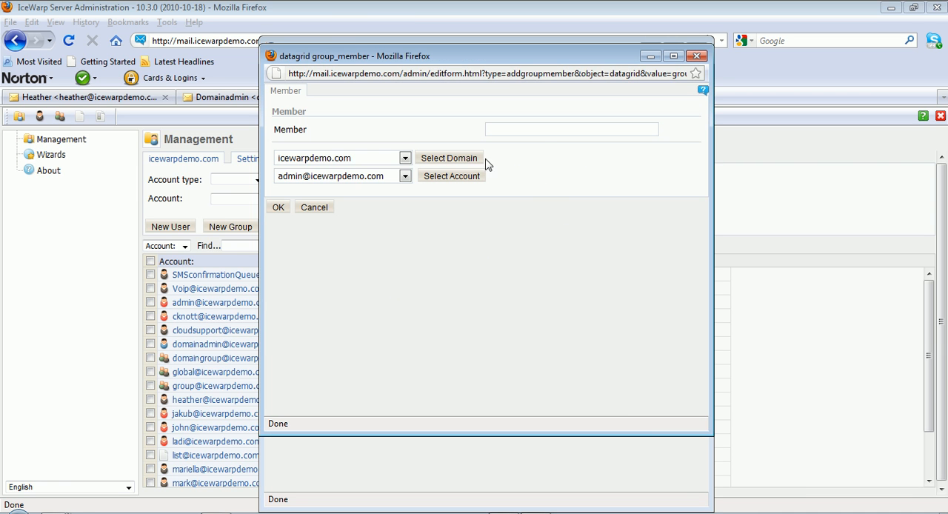
click(405, 177)
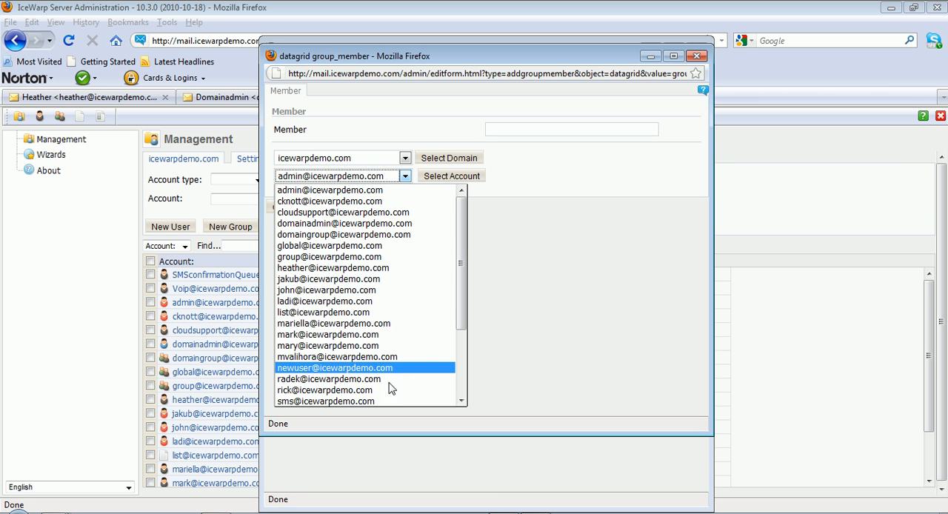
click(394, 191)
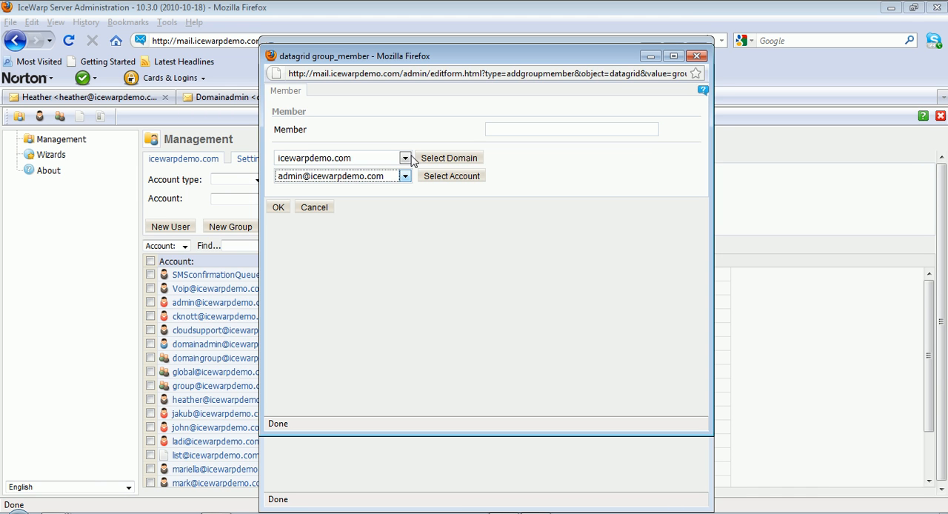
click(450, 160)
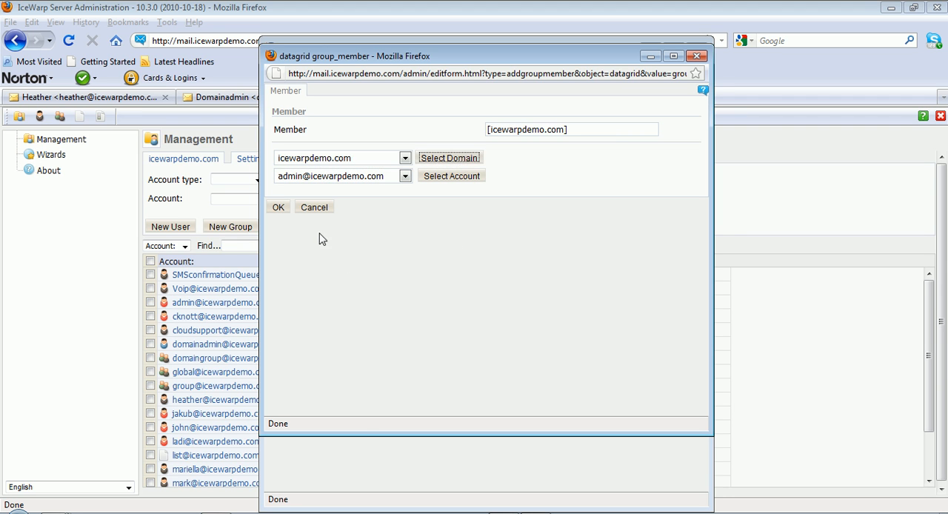
click(278, 207)
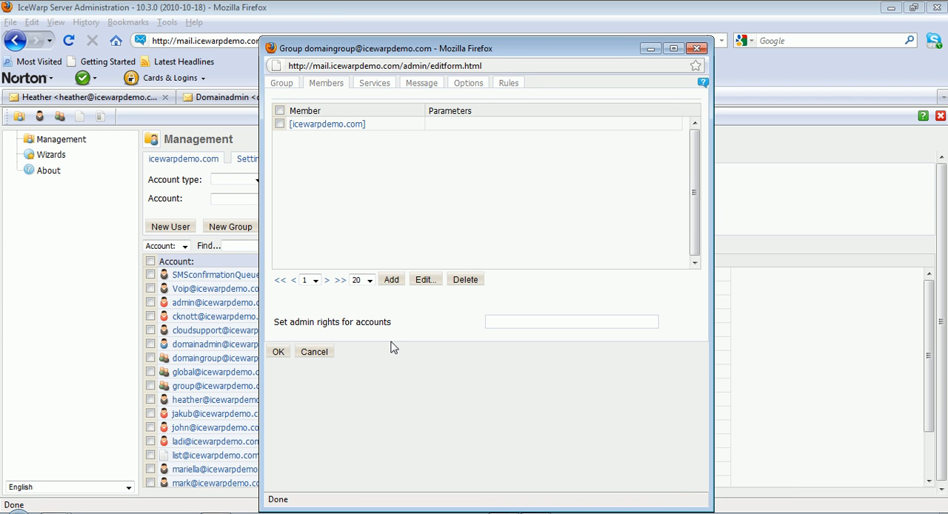
Set the group's admin rights for accounts to the domain administrator's e-mail address
click(496, 317)
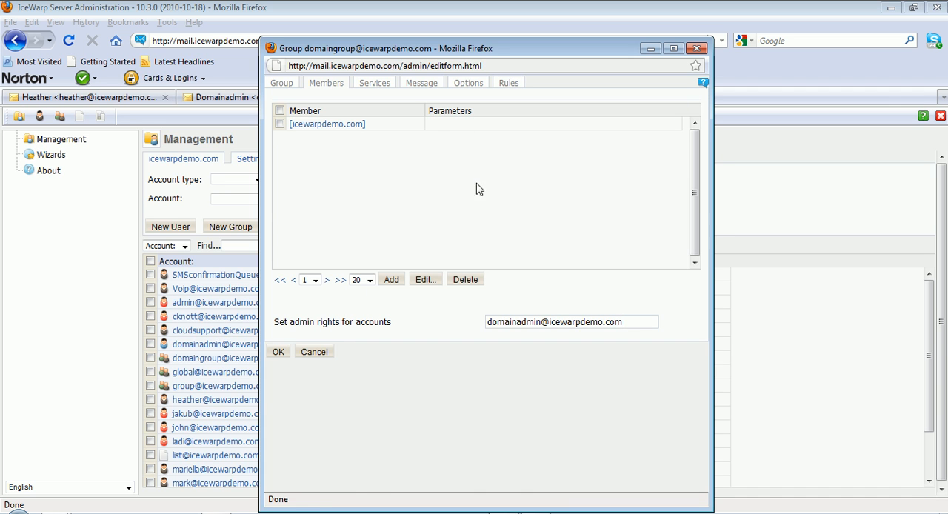
Review the group's services, message header and footer, options and rules settings, and save the group
click(374, 85)
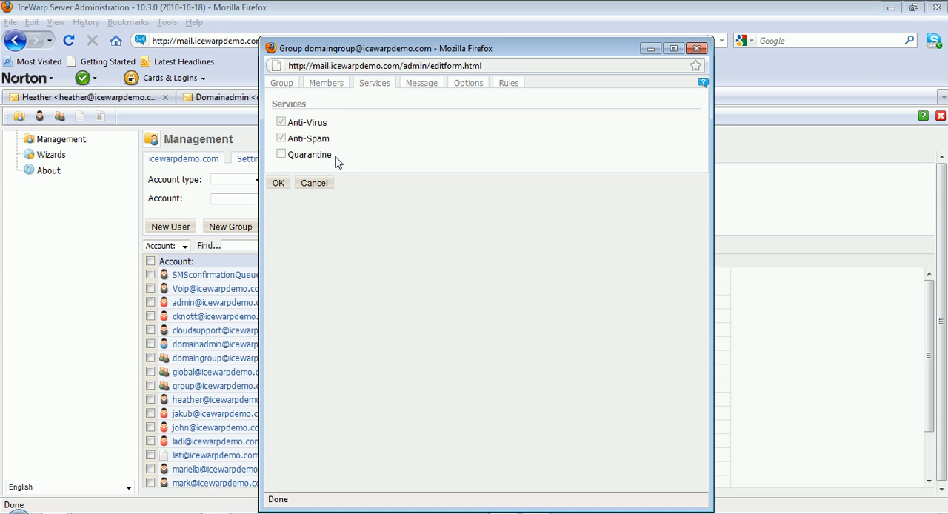
click(419, 84)
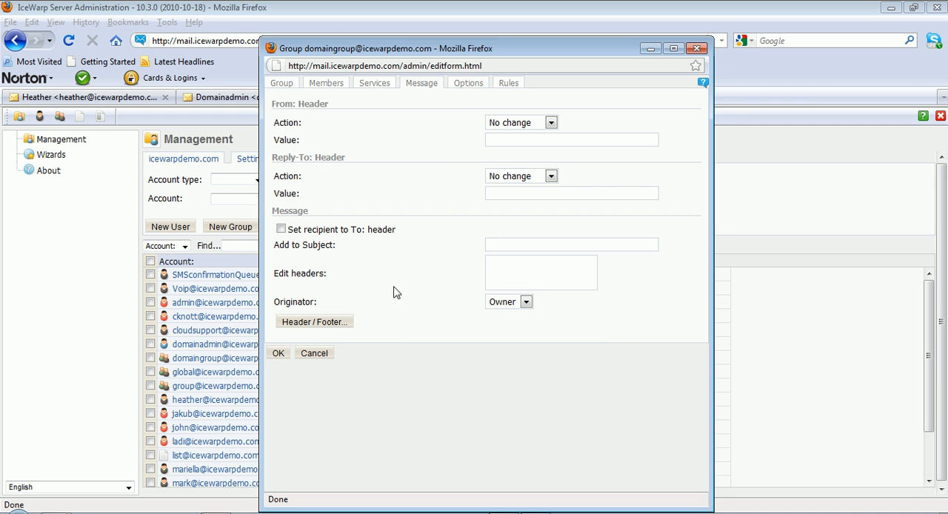
click(326, 325)
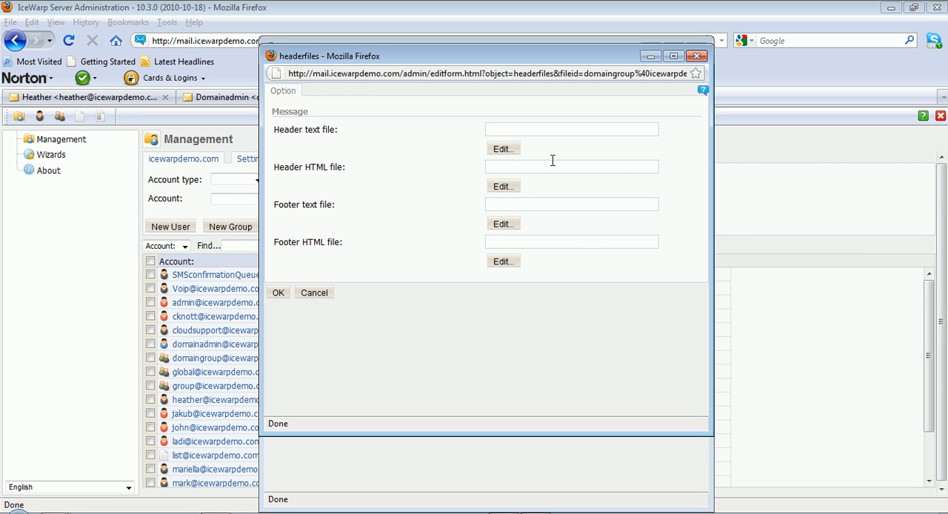
click(504, 262)
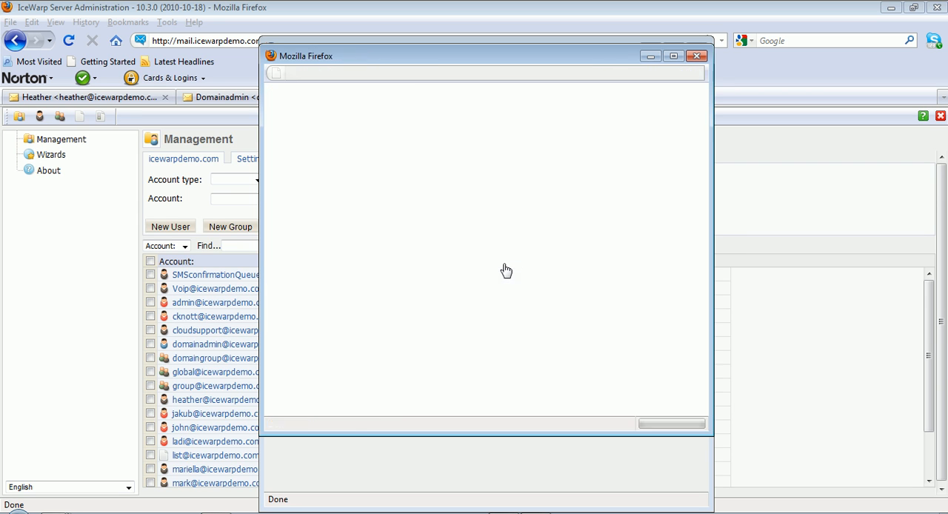
click(696, 57)
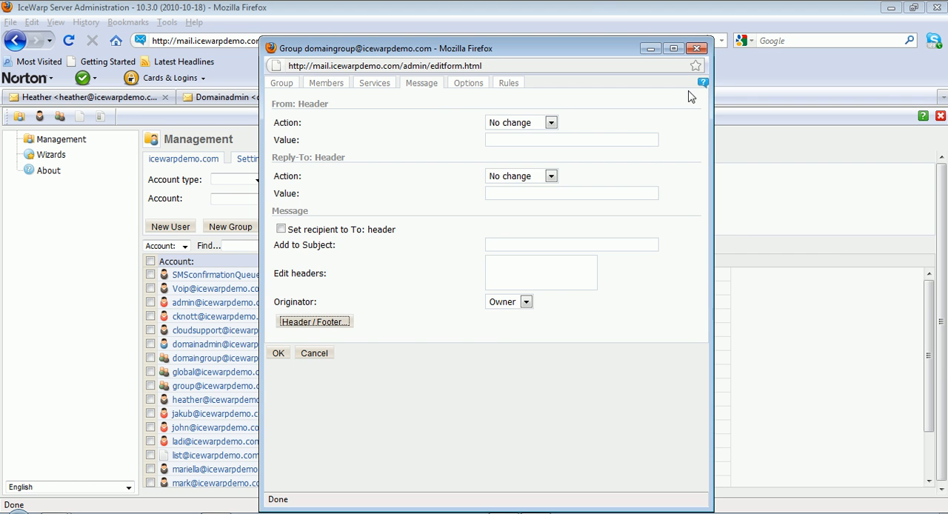
click(469, 84)
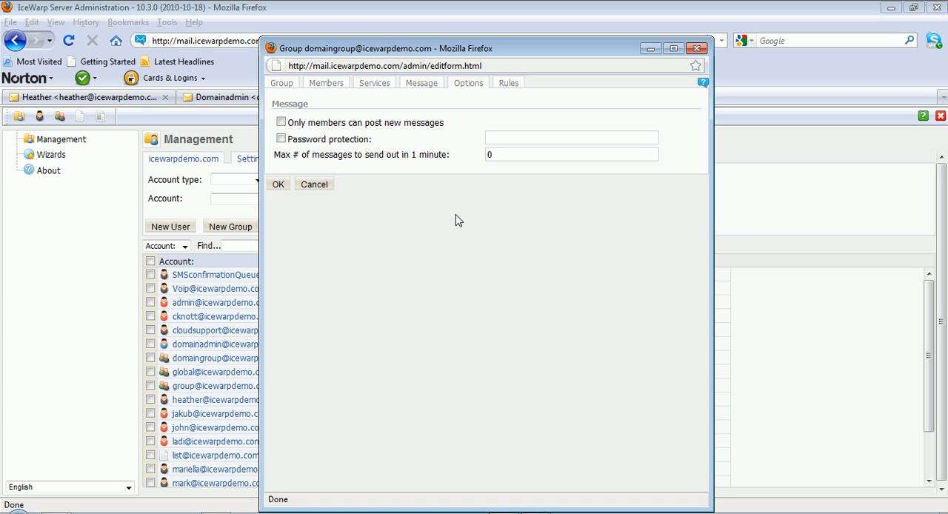
click(515, 84)
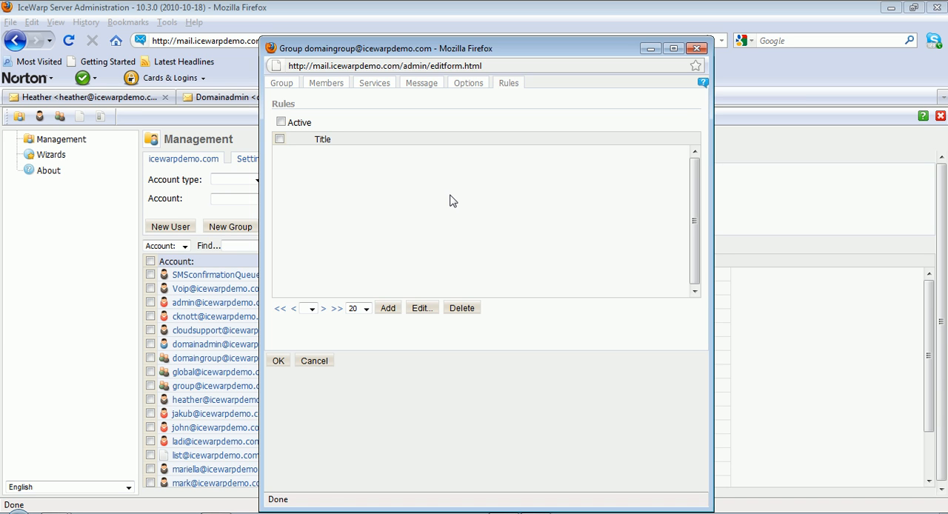
click(318, 84)
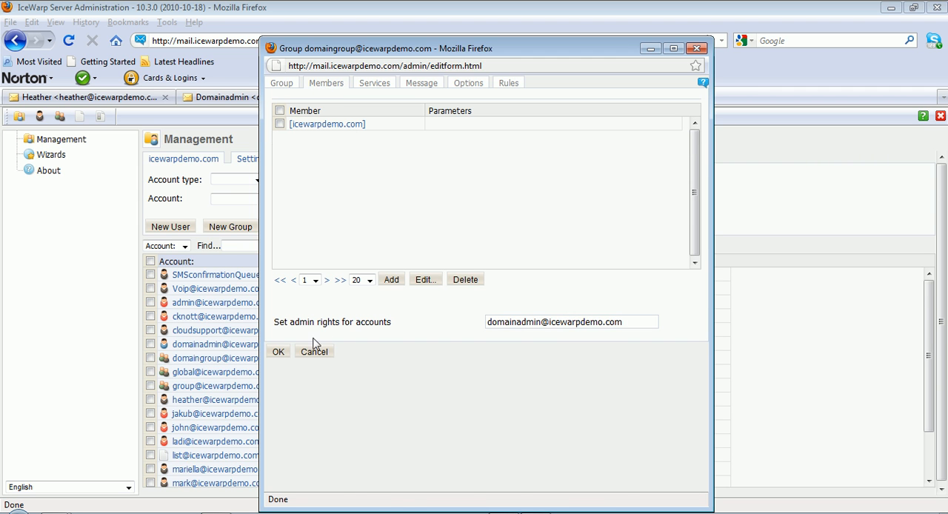
click(279, 353)
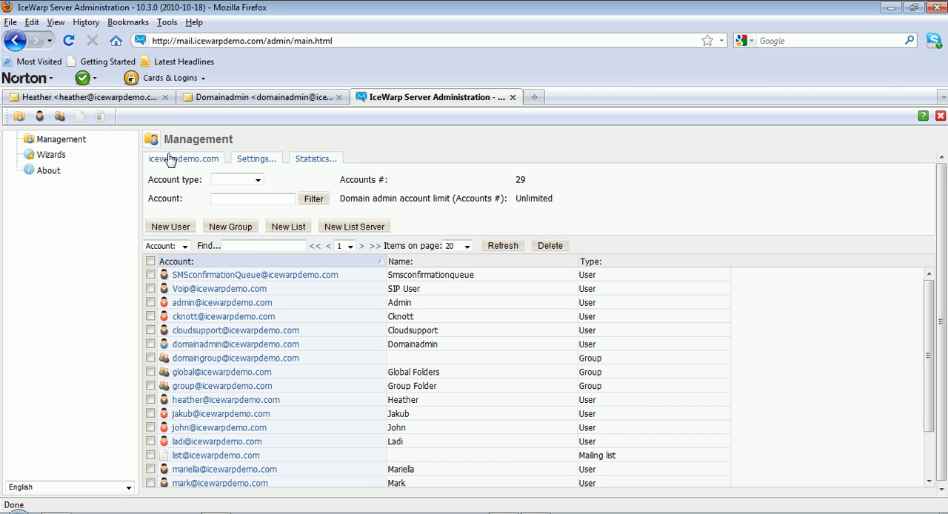
Switch to the domain user's webmail, refresh it, and examine the public folders and the contents of Domain Group Folder
click(132, 102)
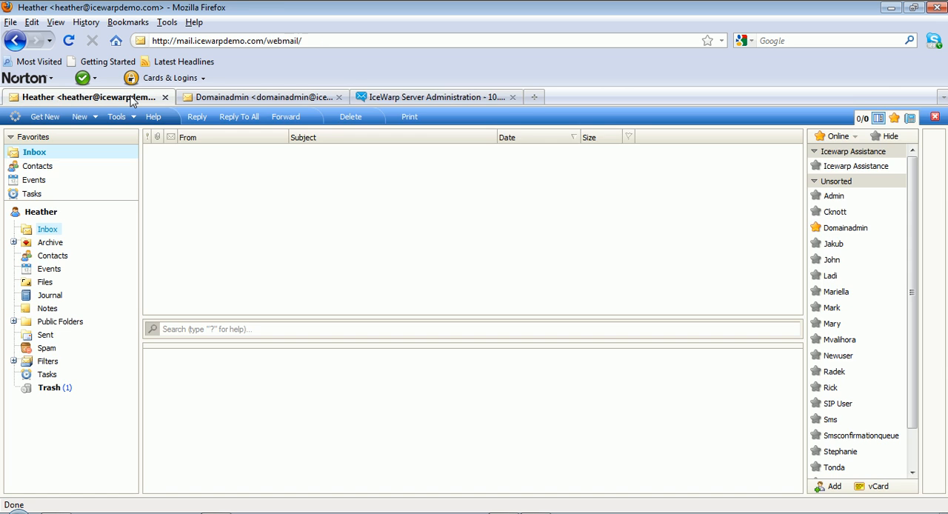
click(13, 322)
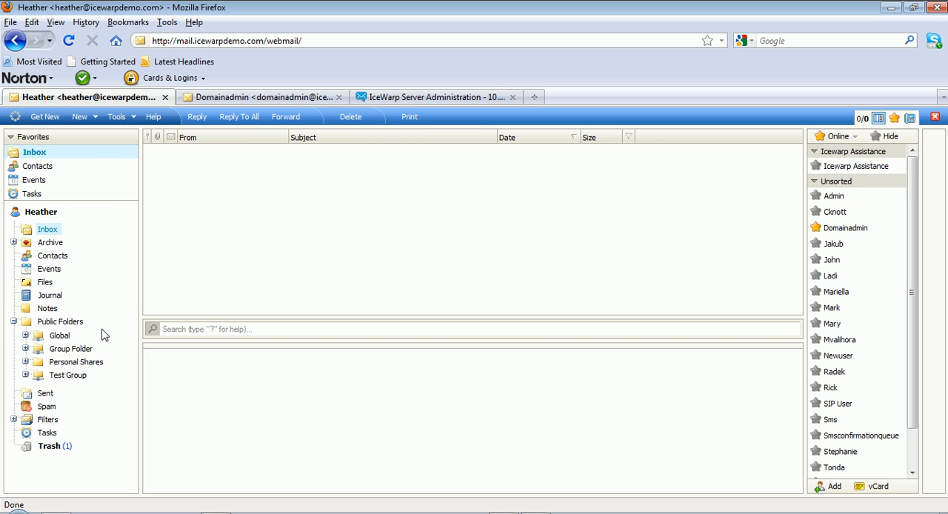
click(25, 362)
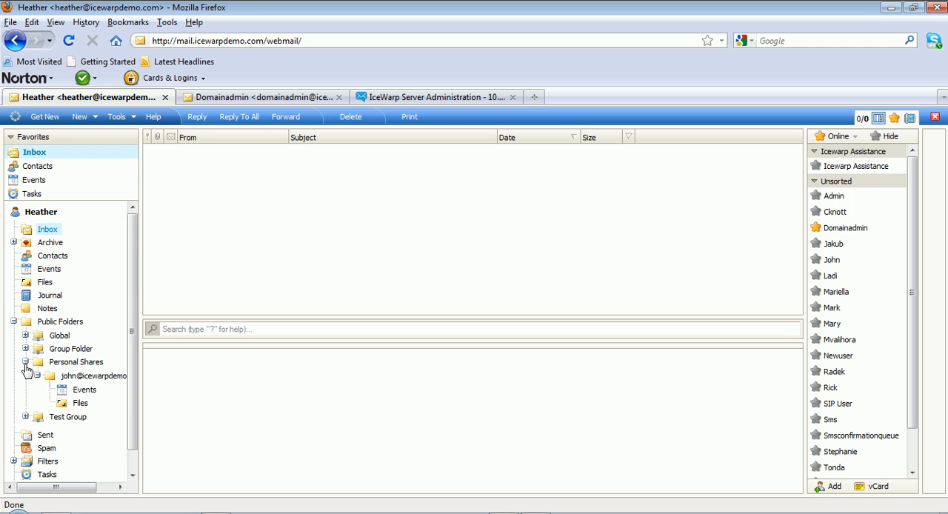
click(25, 361)
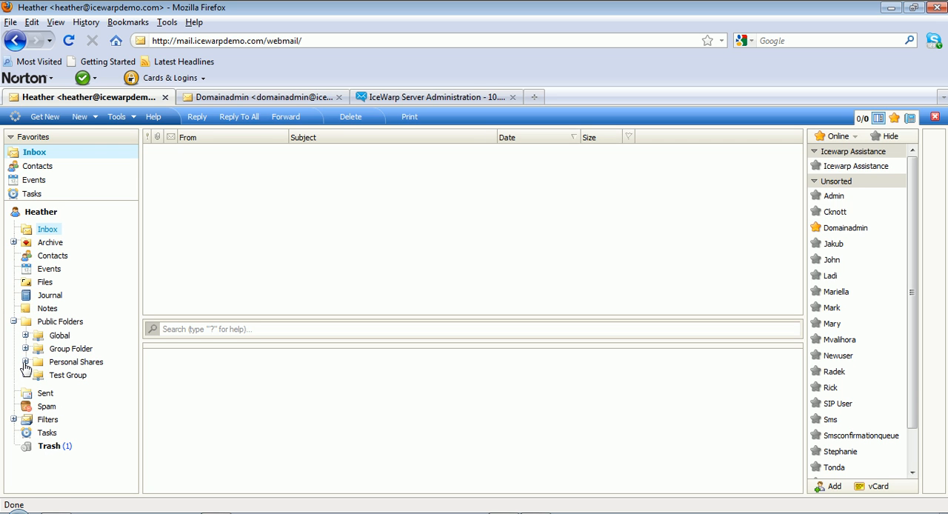
click(44, 117)
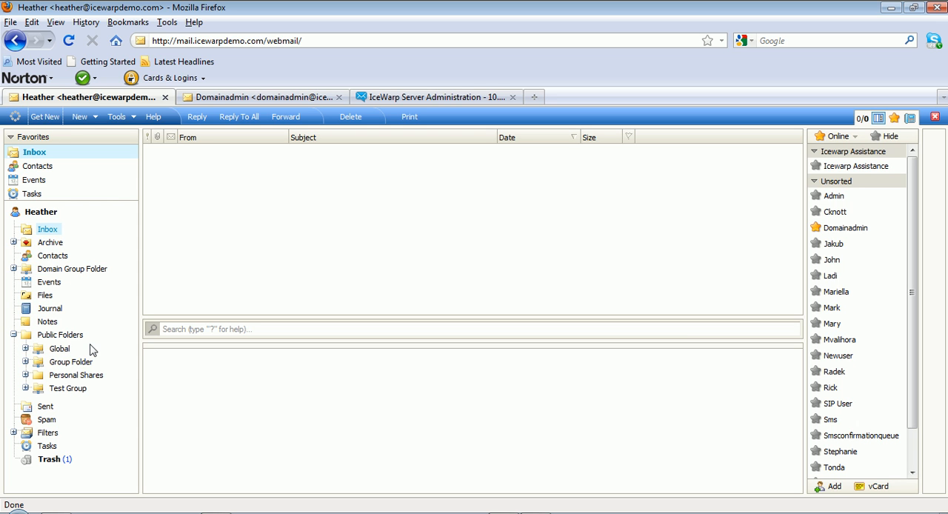
click(12, 269)
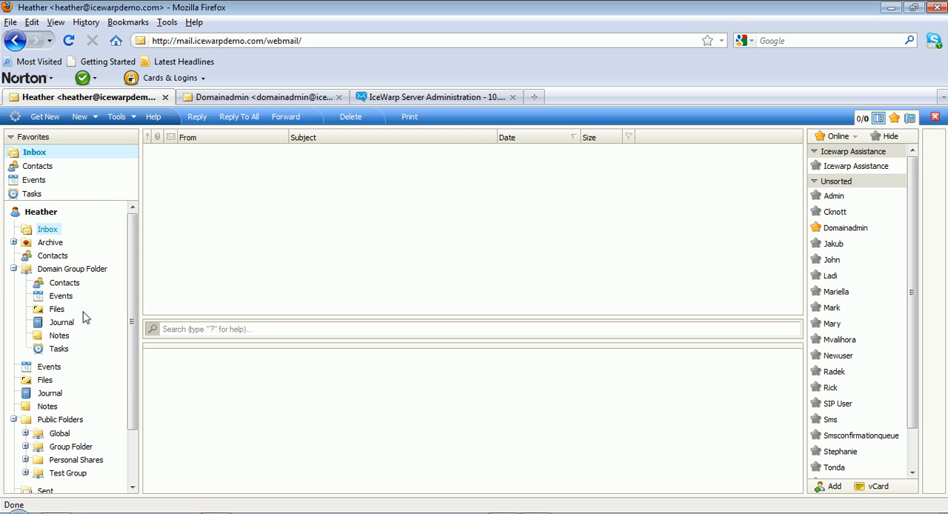
click(13, 269)
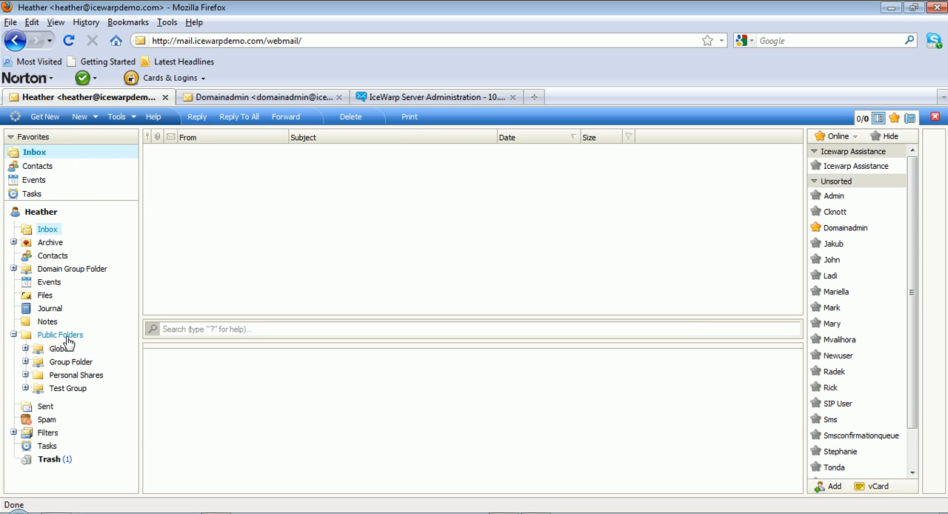
Back in the server administration, change the domaingroup public folder name to Public Folders/Domain Group Folder and save the group
click(398, 97)
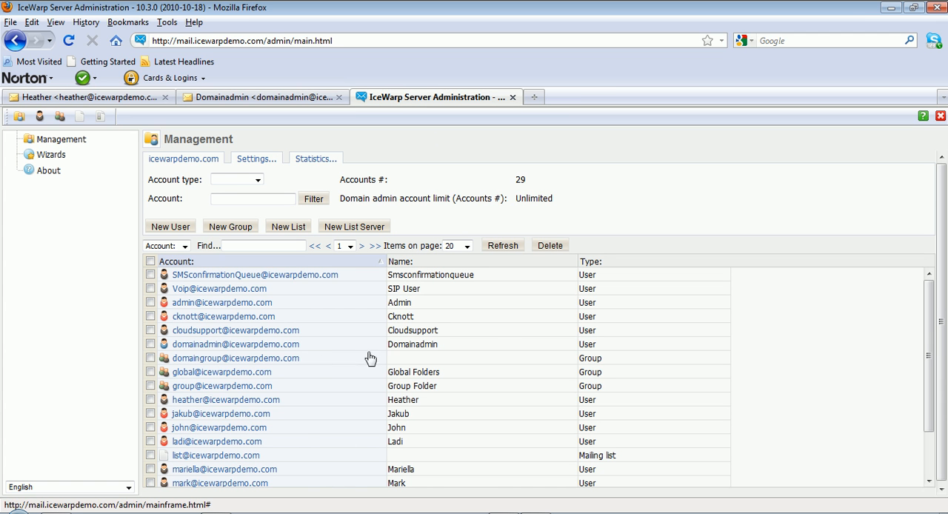
click(207, 359)
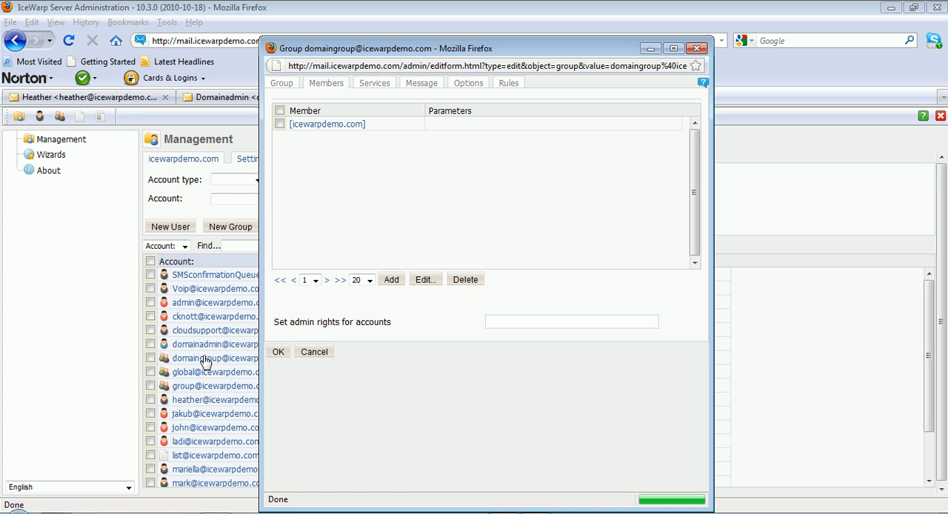
click(282, 85)
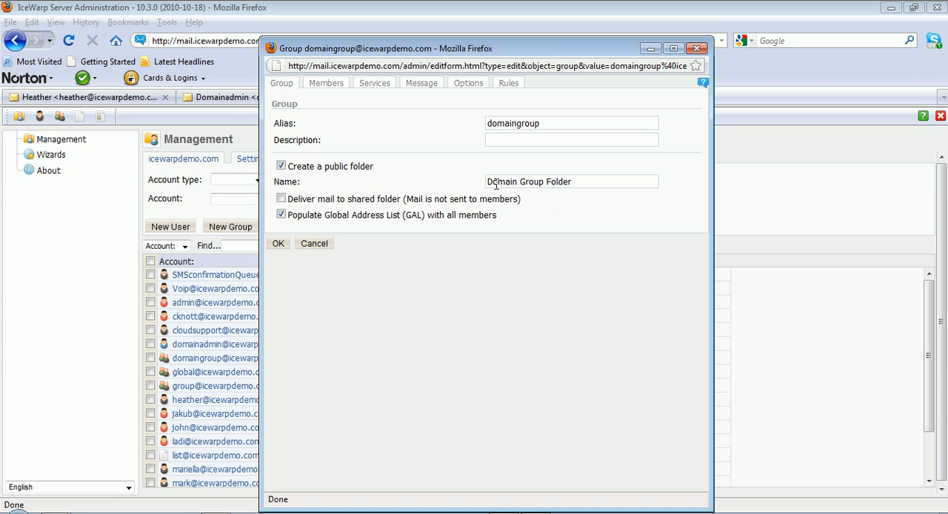
text(Public Folders/)
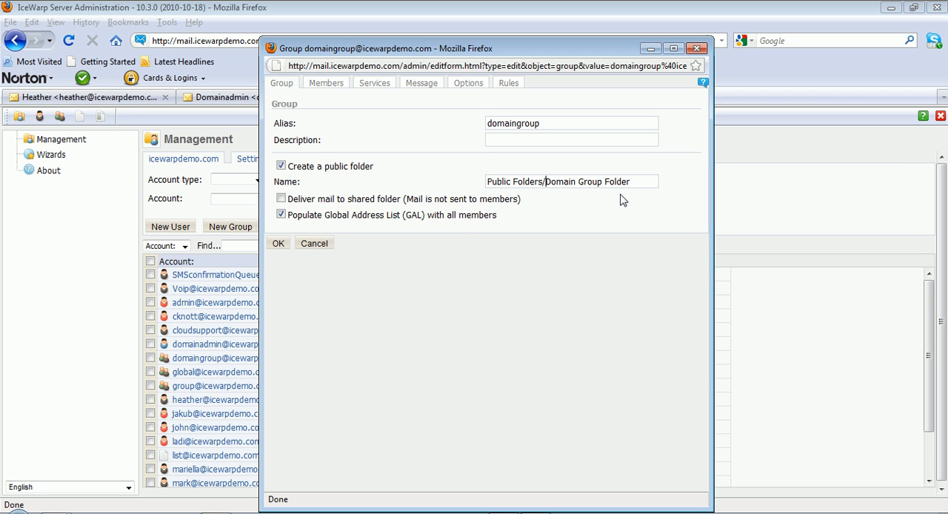
click(284, 247)
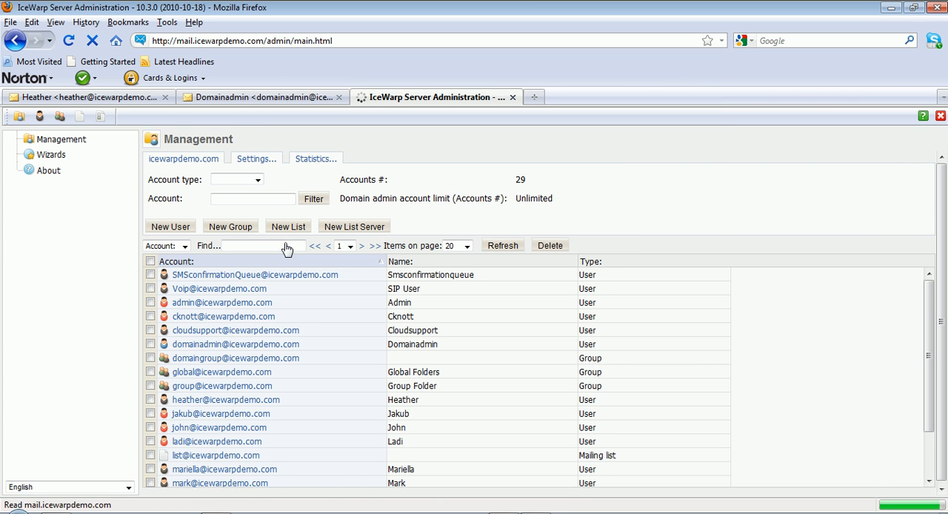
Return to the domain user's webmail and refresh it to check where Domain Group Folder is located
click(110, 94)
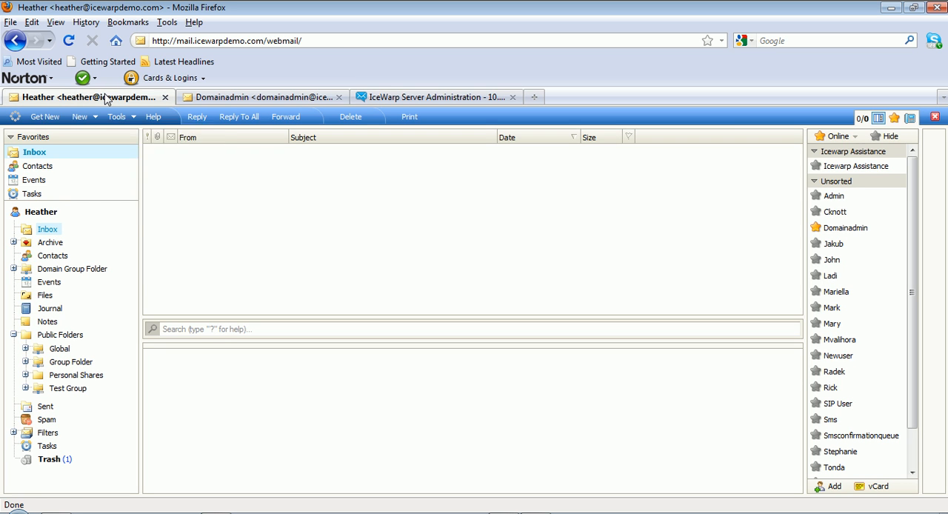
click(45, 117)
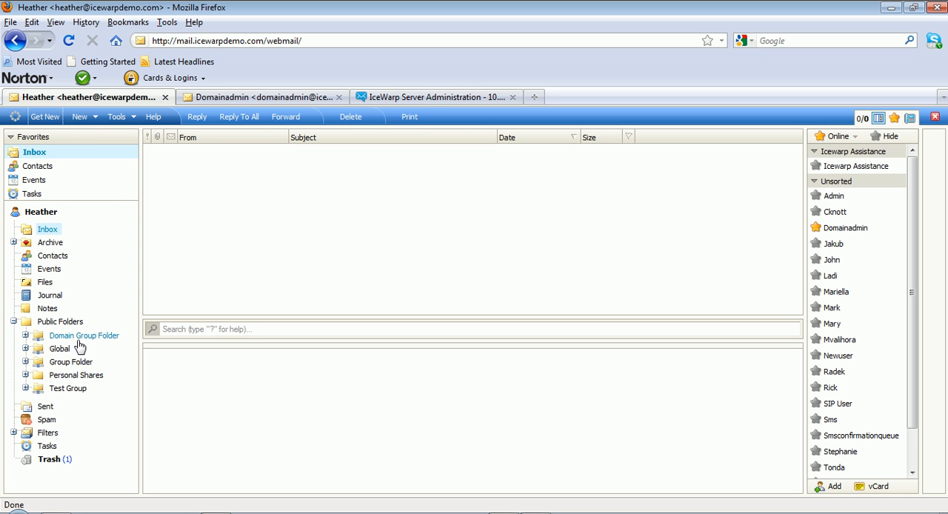
Show Domain Group Folder's Events calendar by month and check whether a new event can be added on 10 November 2010
click(25, 335)
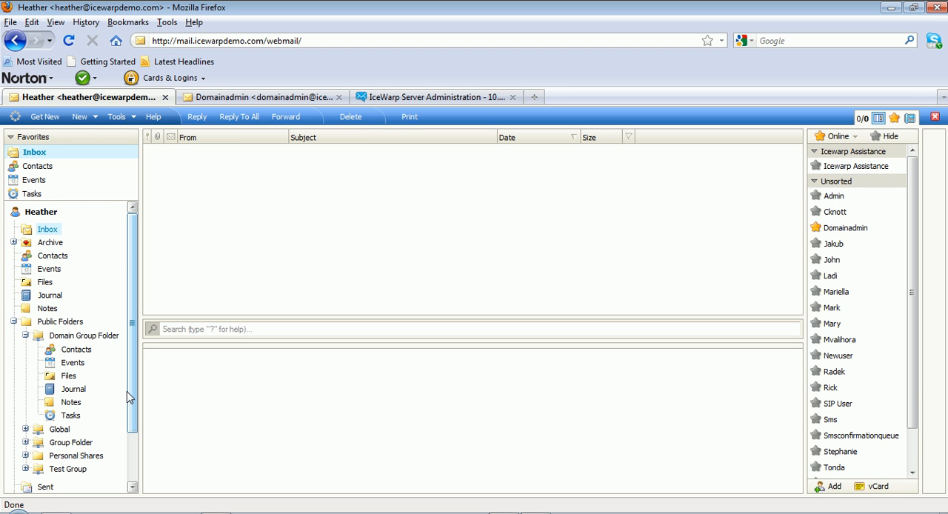
click(73, 364)
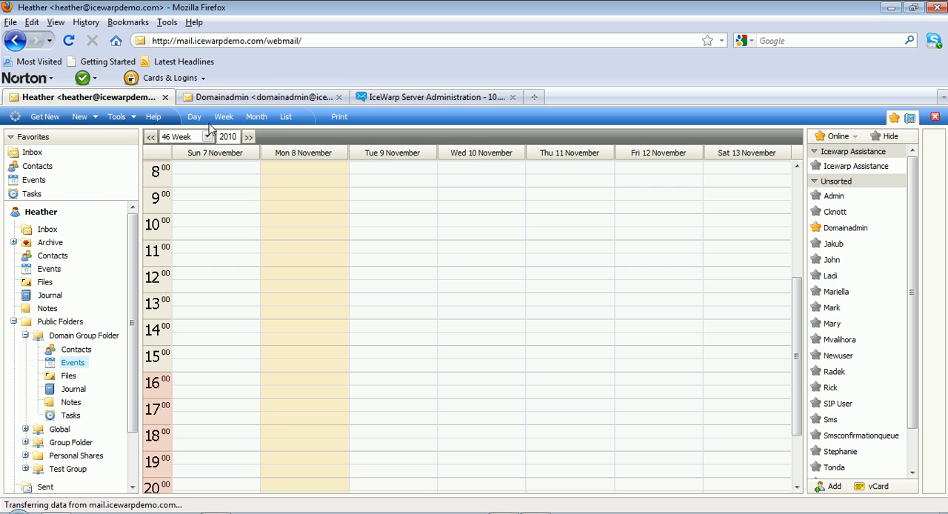
click(255, 117)
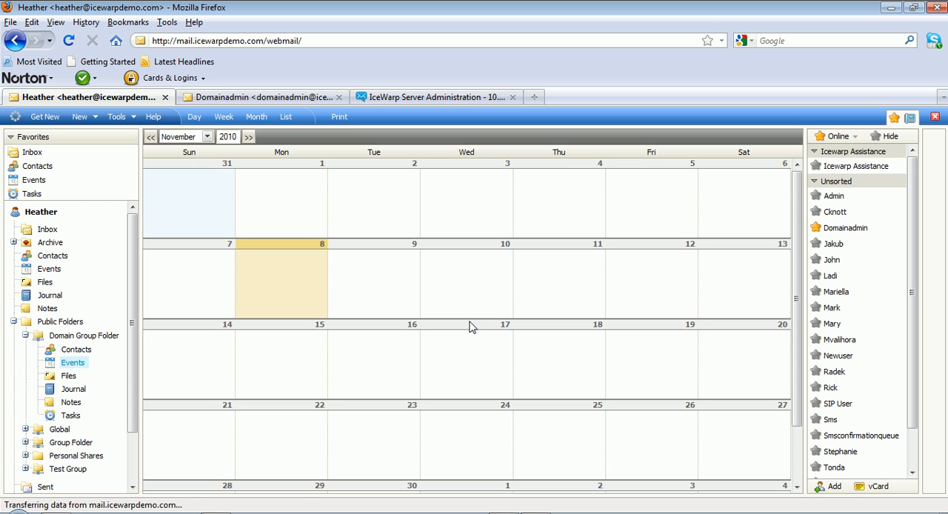
click(492, 285)
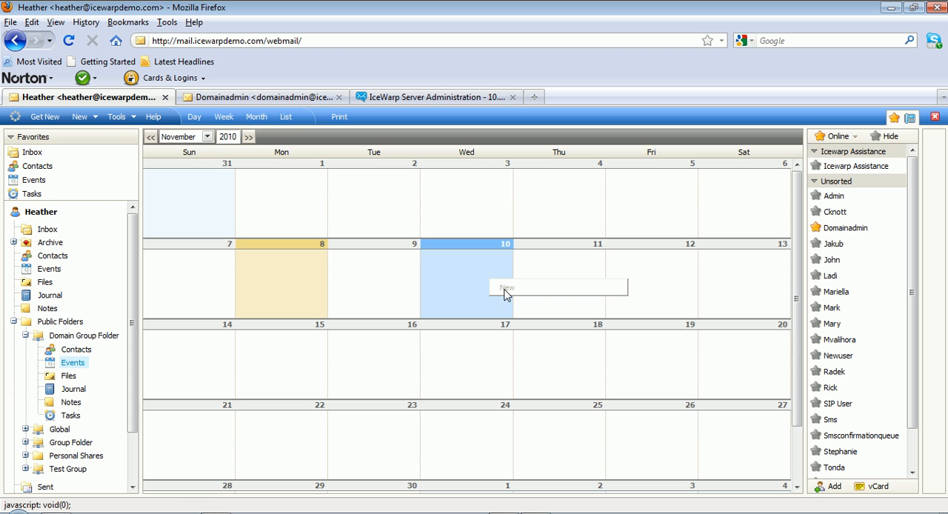
Switch to the domain administrator's webmail, refresh it, and review the group's and administrator's access rights on Domain Group Folder's Events folder
click(258, 97)
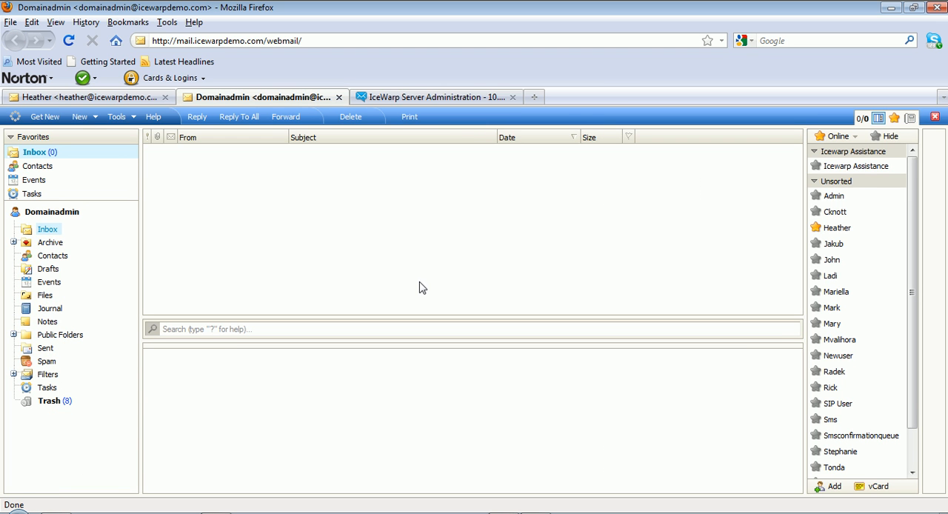
click(43, 117)
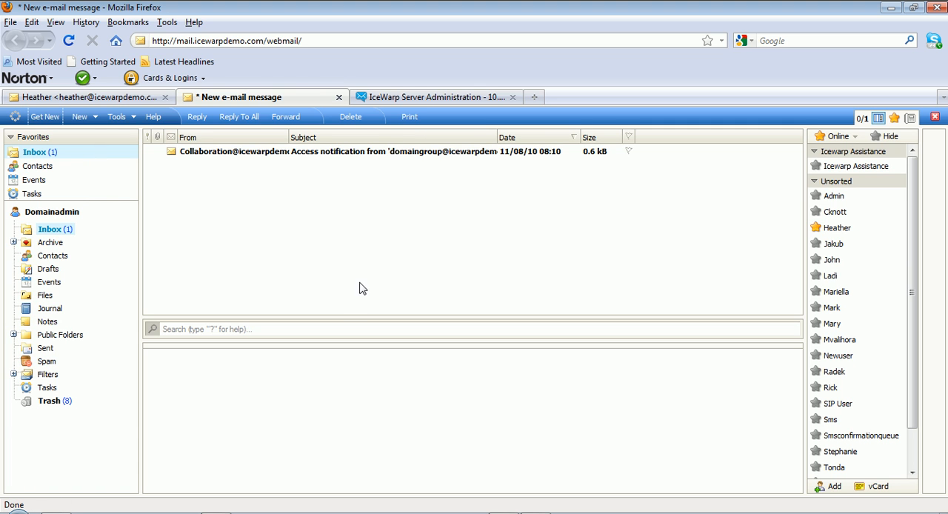
click(13, 334)
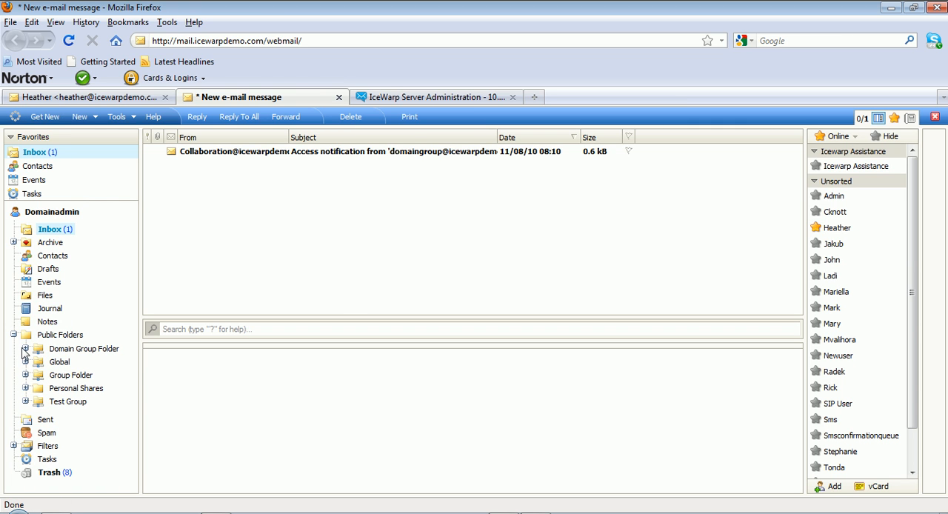
click(26, 349)
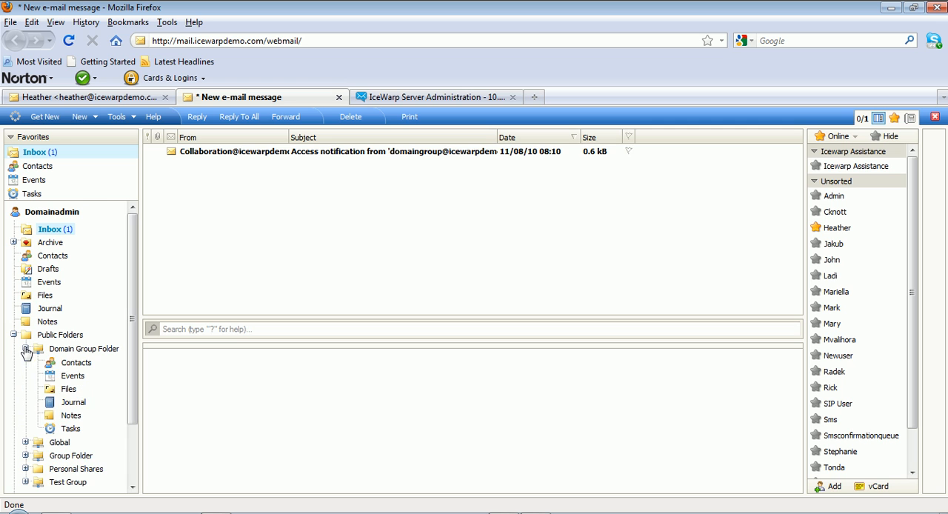
right_click(72, 380)
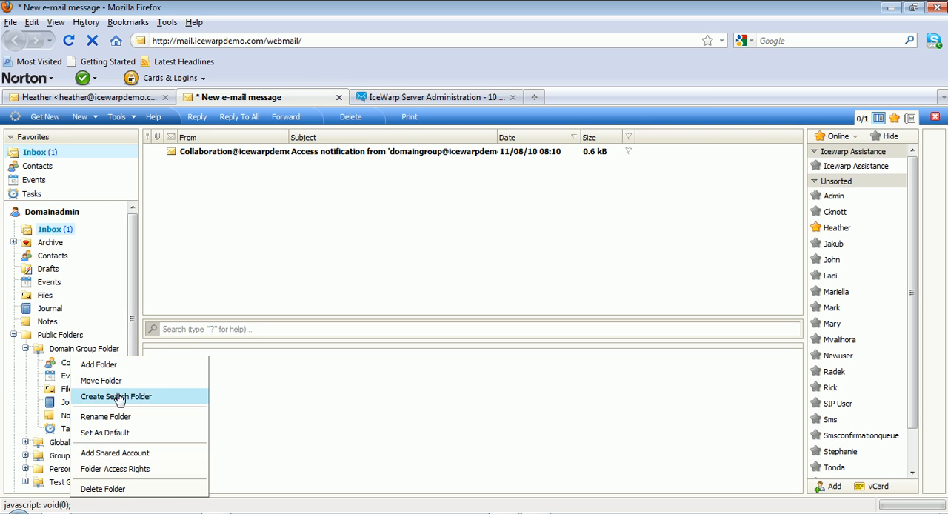
click(115, 470)
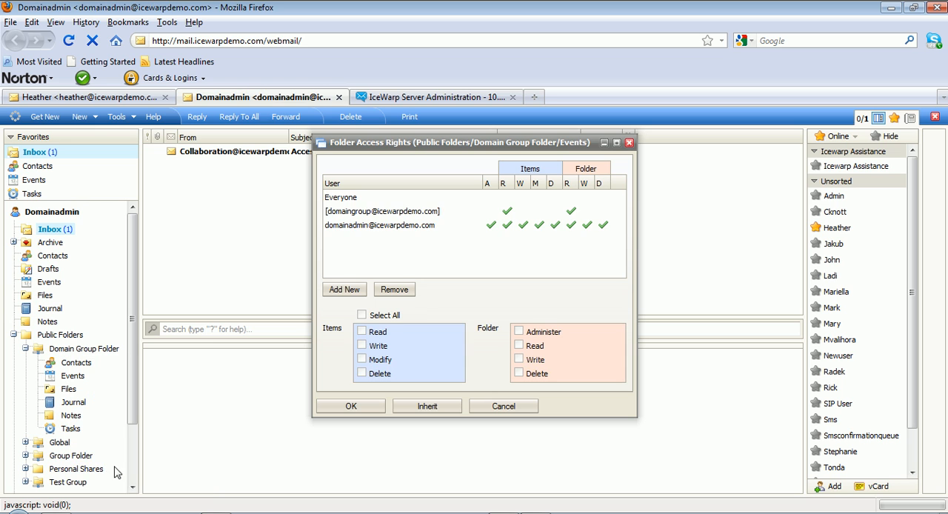
click(375, 213)
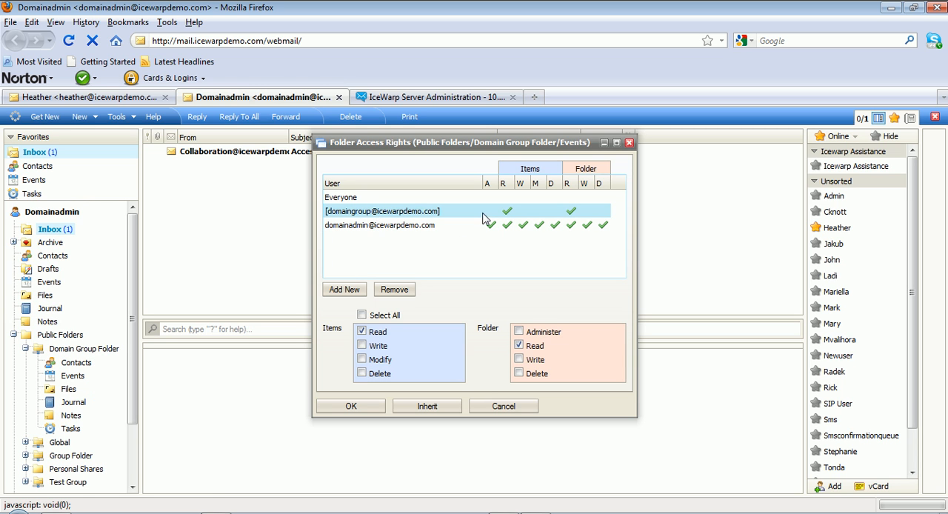
click(427, 228)
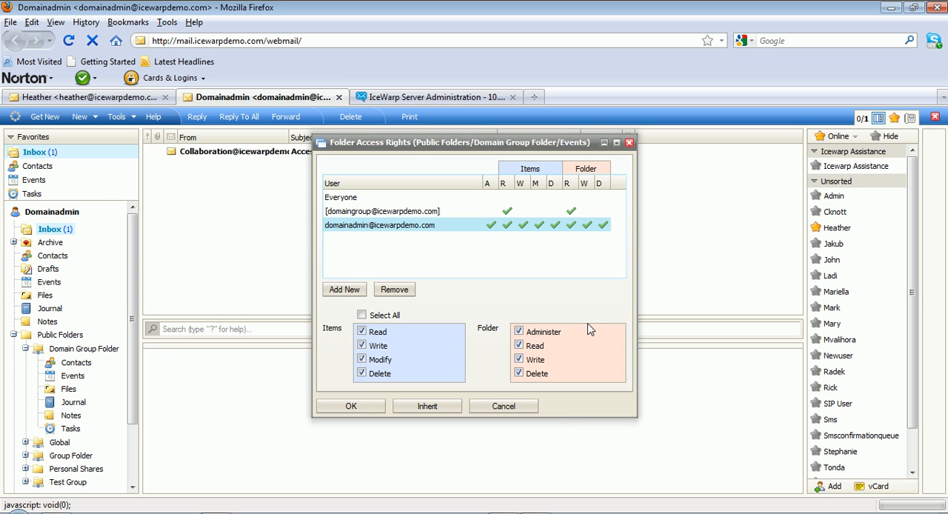
Add the domain user to the Events folder's access rights, grant Write and Modify on items, and save the rights
click(344, 290)
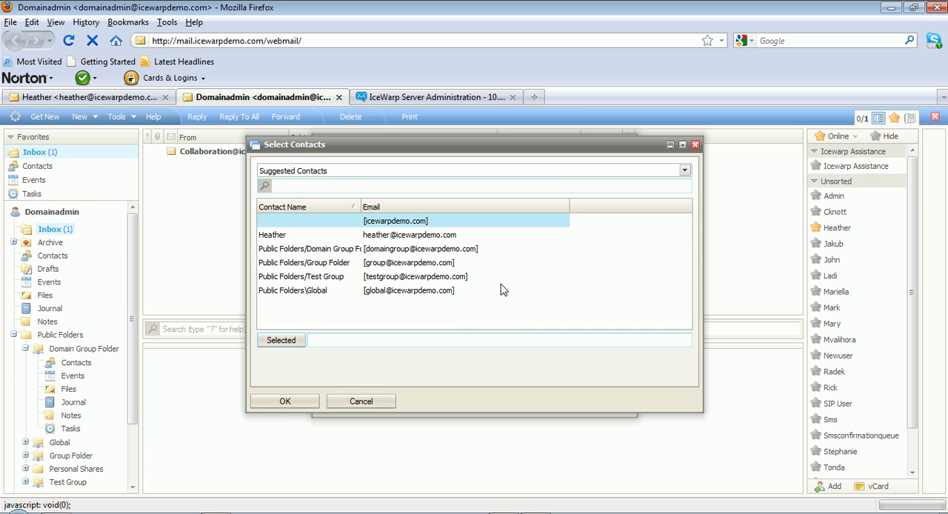
double_click(319, 236)
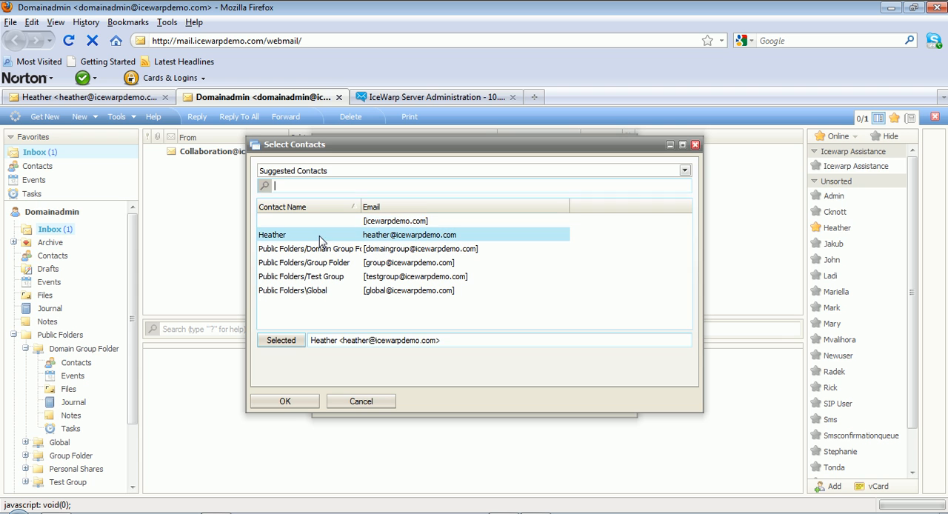
click(285, 401)
click(393, 244)
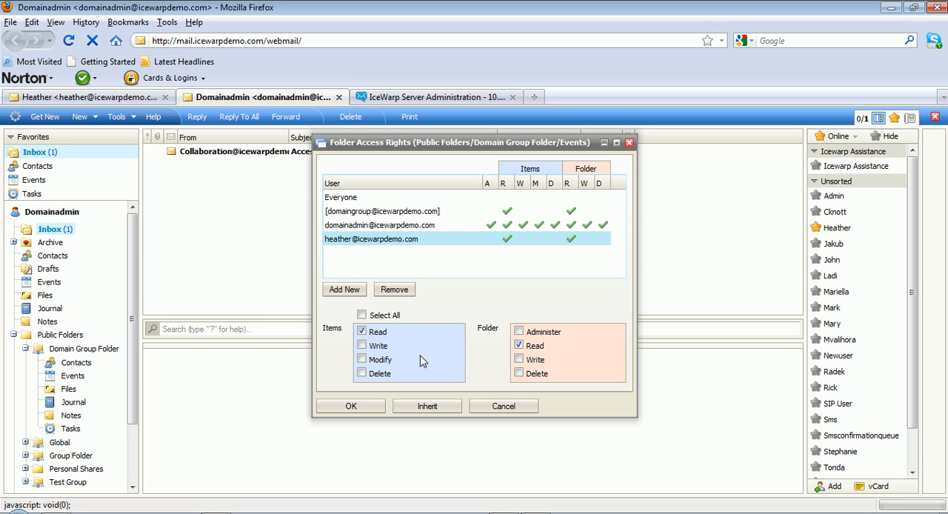
click(361, 346)
click(362, 360)
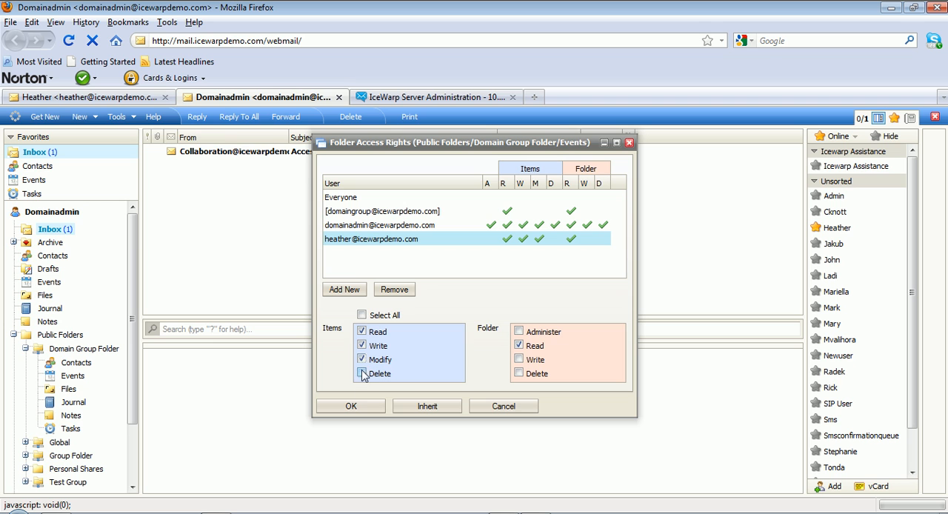
click(354, 407)
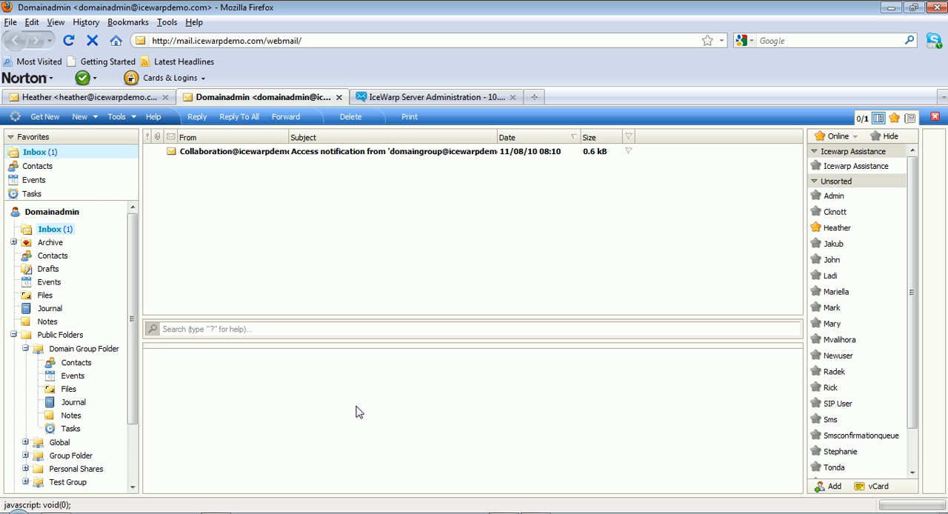
Log out of the domain user's webmail and log back in with the same account at mail.icewarpdemo.com/webmail
click(50, 102)
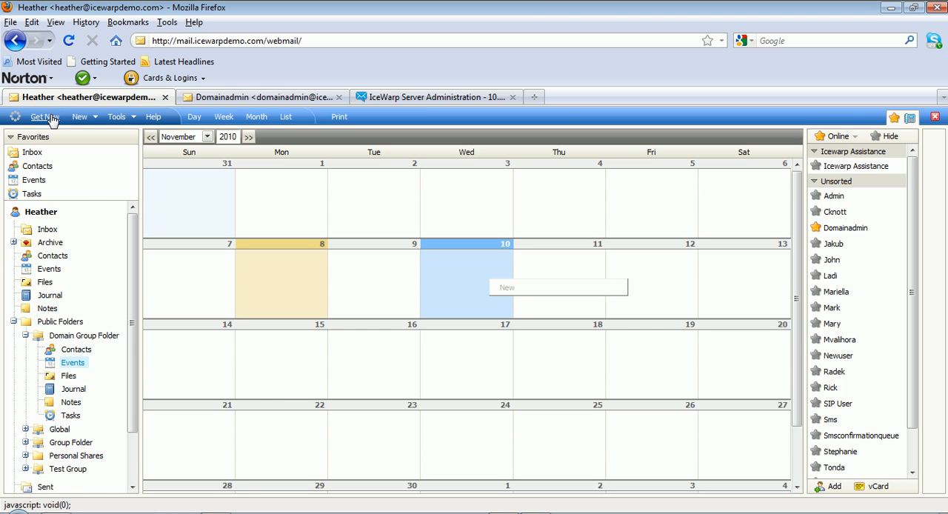
click(934, 117)
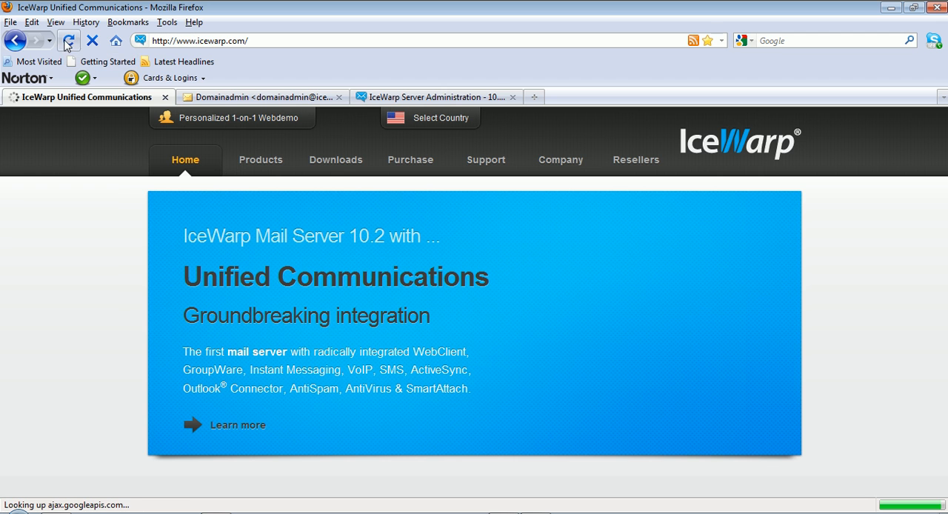
click(194, 41)
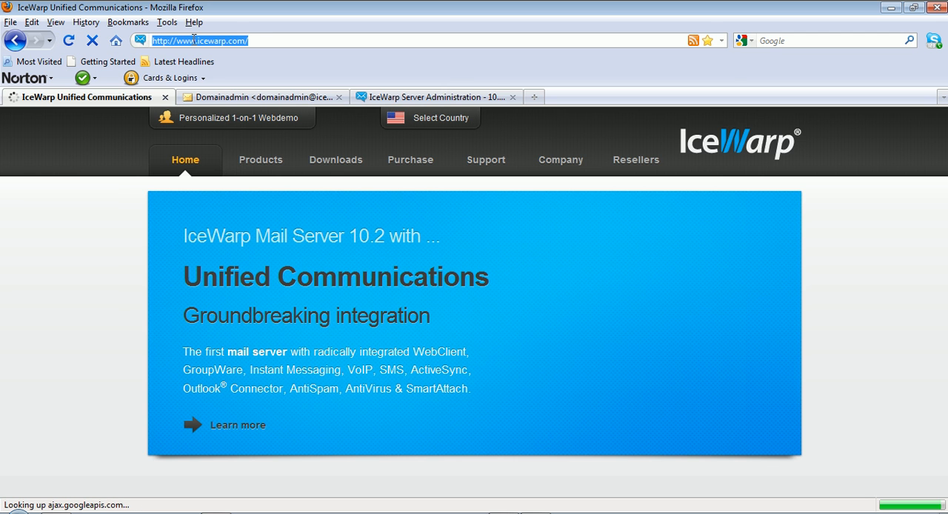
text(mail)
key(Down)
key(Return)
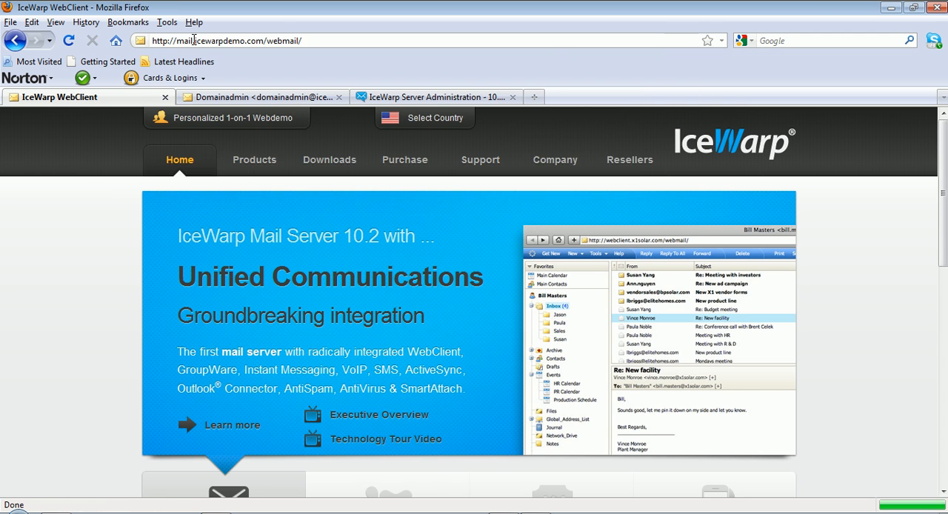
click(557, 256)
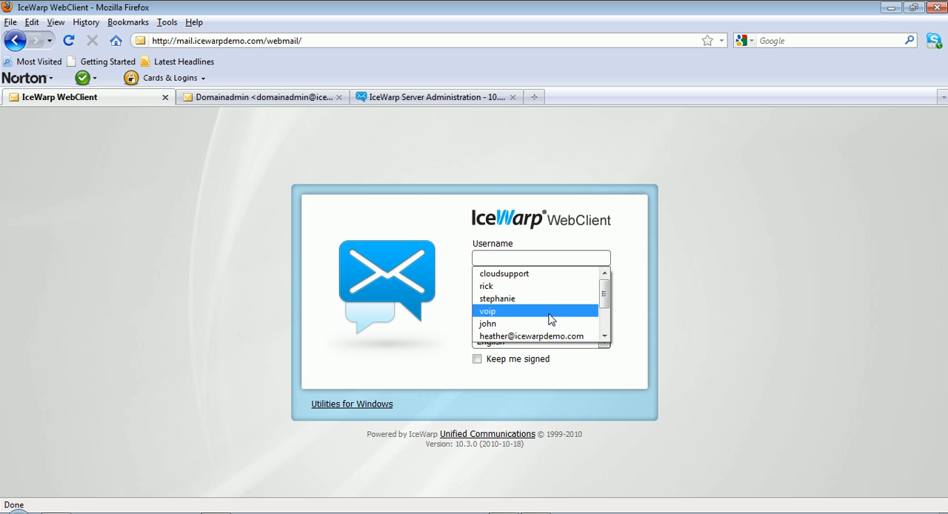
click(546, 335)
click(600, 291)
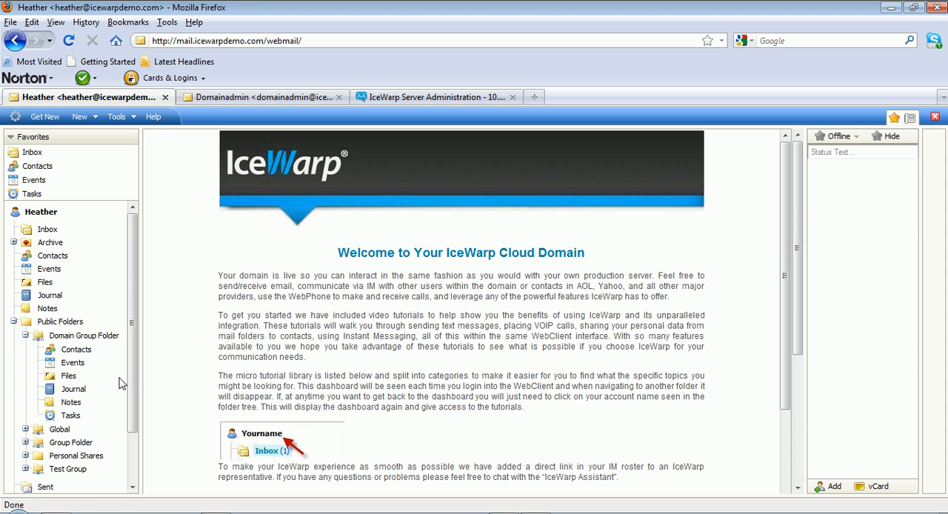
Check that a new event can be started on 10 November in Domain Group Folder's Events, and close the form without saving
click(73, 363)
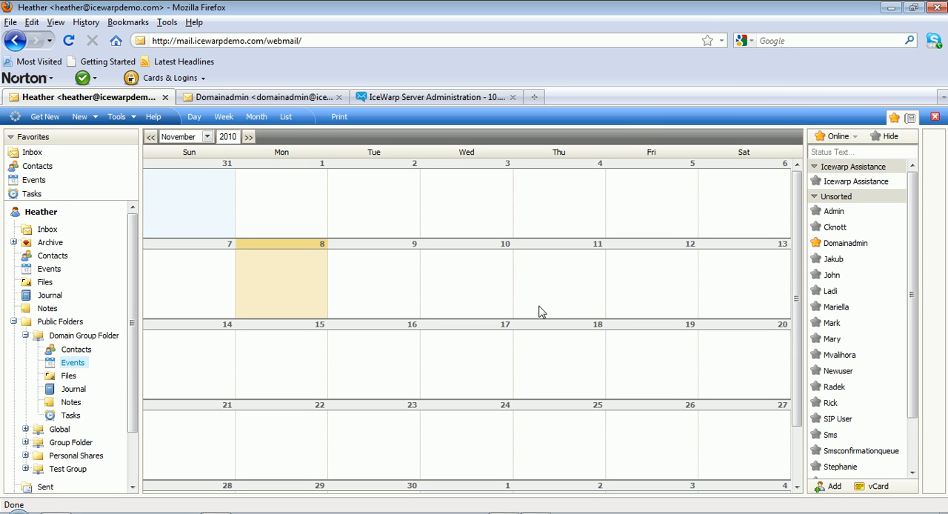
click(471, 278)
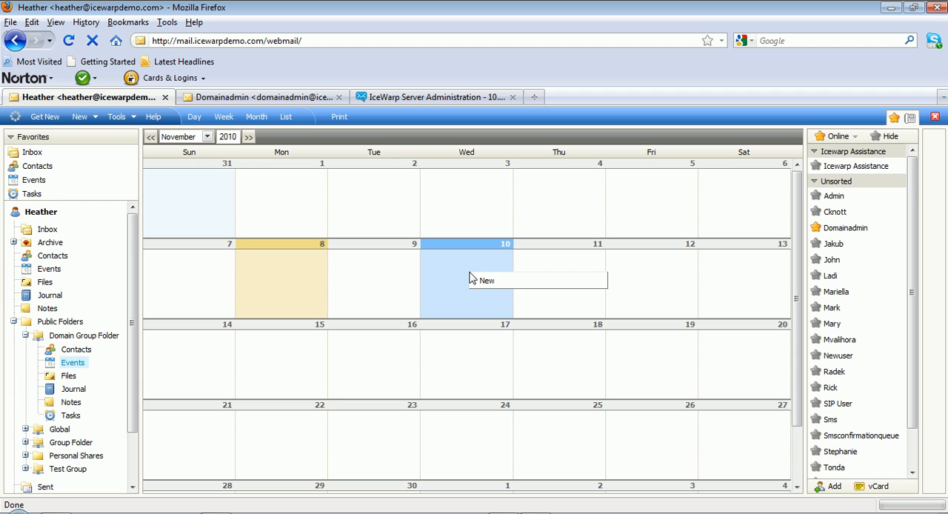
click(488, 289)
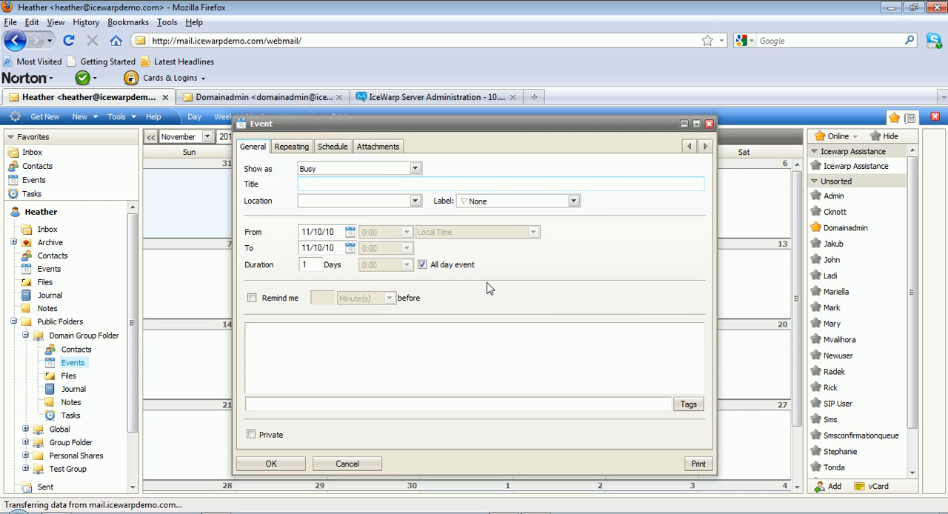
click(708, 124)
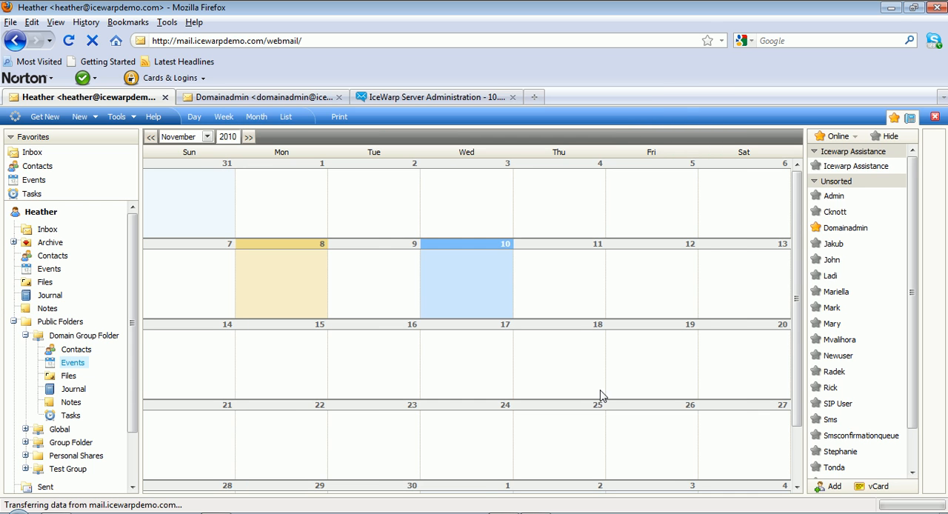